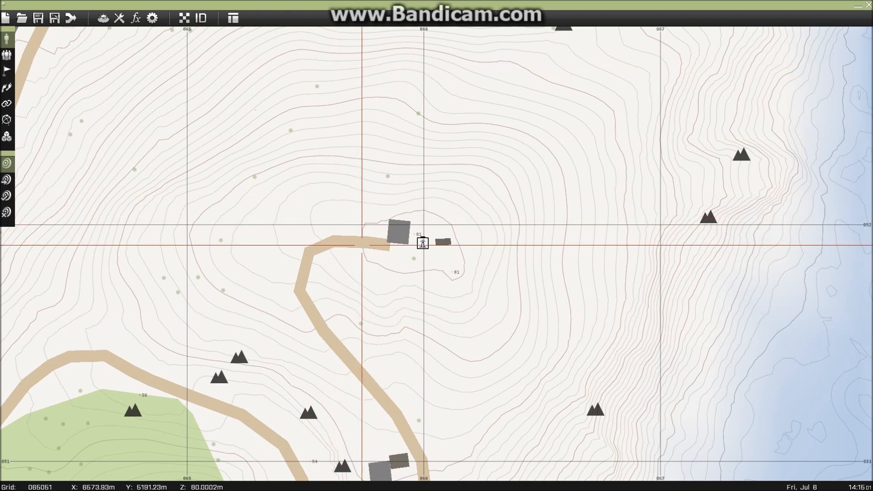
- Insert a player-controlled BLUFOR Explosive Specialist on the road just west of the large grey building
scroll(362, 245, "up", 1)
scroll(370, 238, "up", 2)
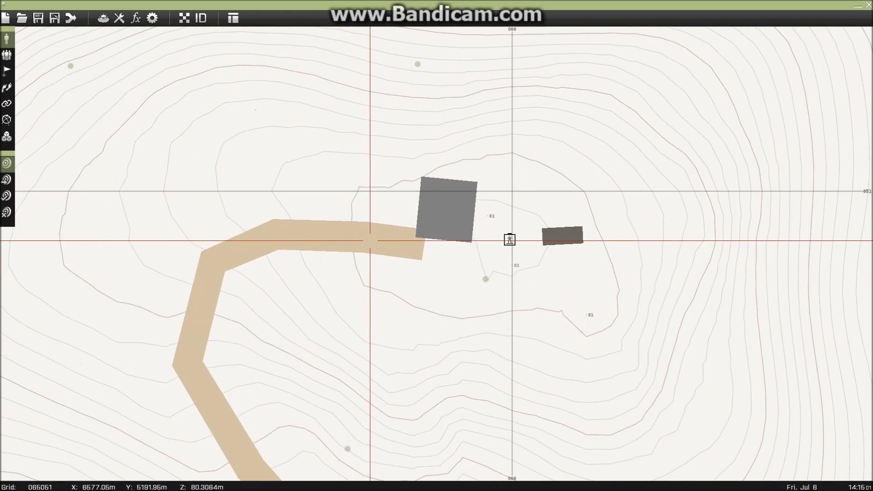
double_click(383, 246)
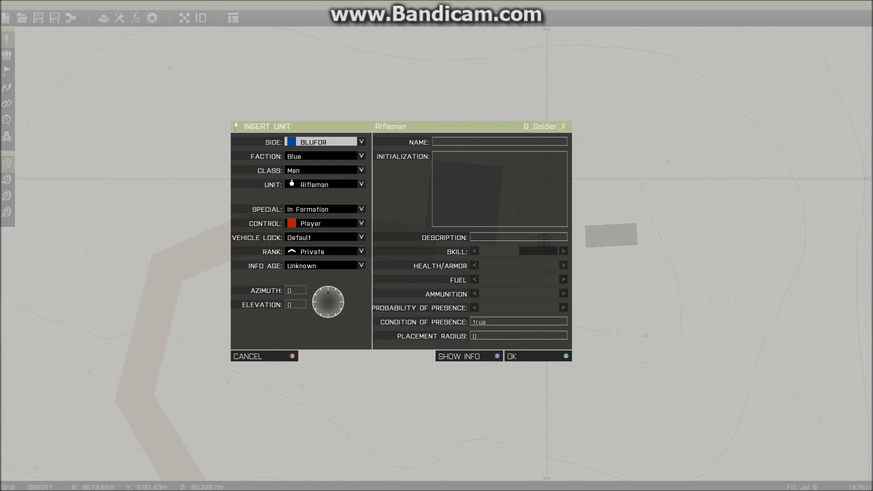
left_click(325, 142)
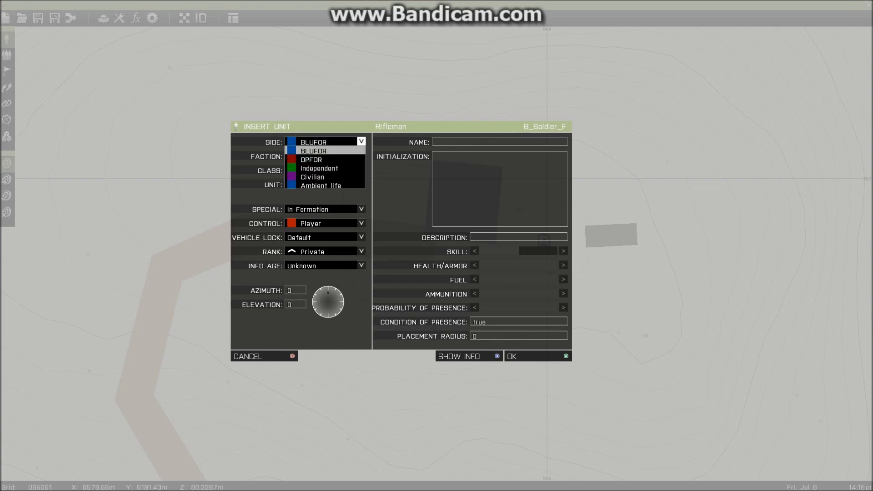
left_click(325, 151)
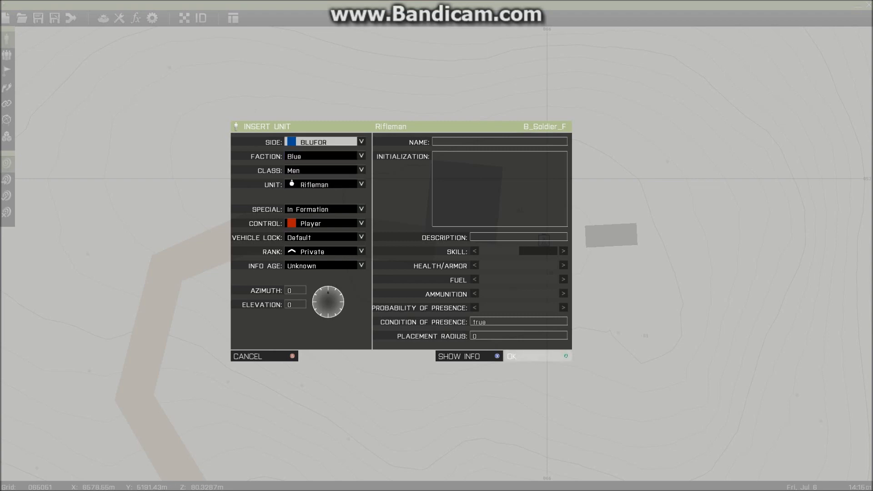
left_click(325, 184)
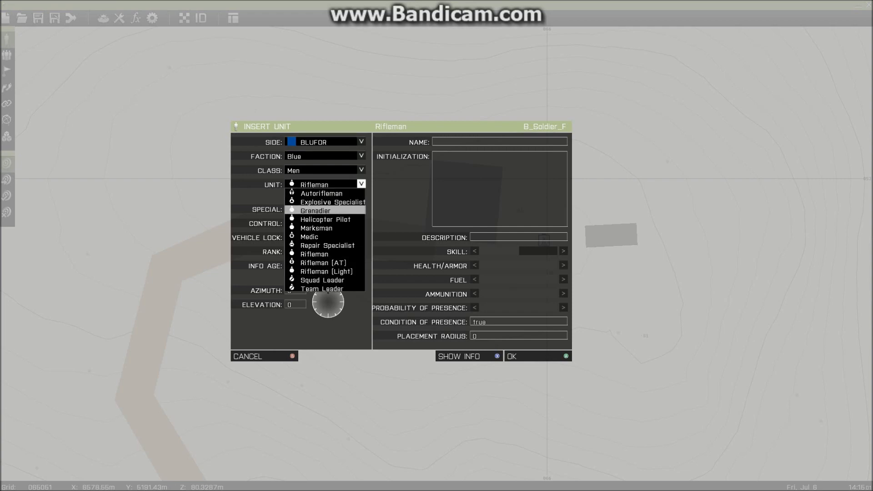
left_click(325, 201)
key("Return")
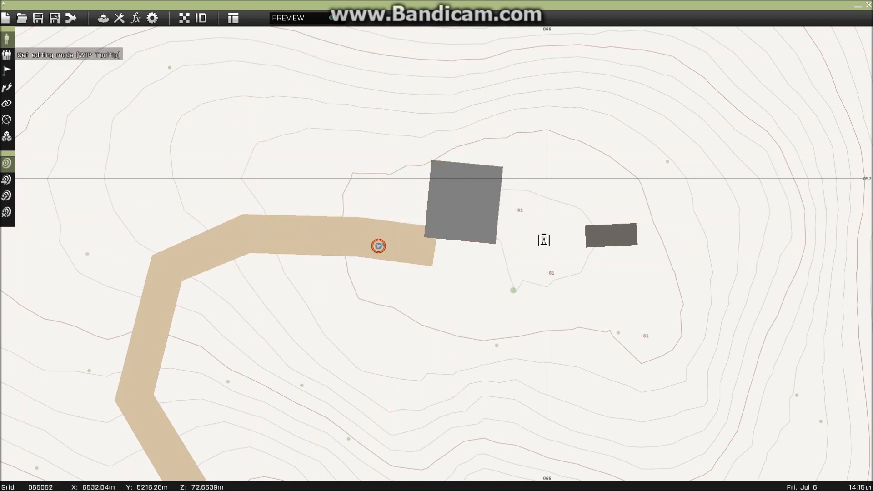
- Insert a Game Logic object named myLogic just south of the lighthouse
right_click_drag(475, 257, 345, 224)
double_click(391, 235)
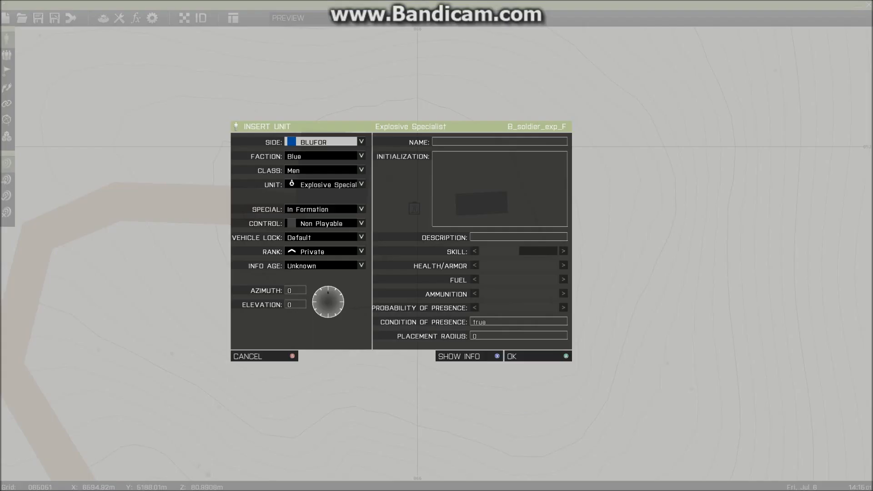
left_click(324, 142)
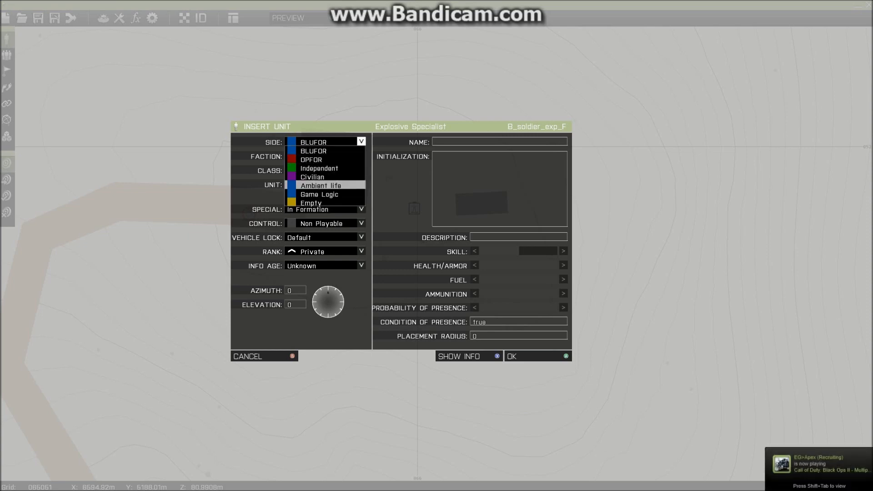
left_click(319, 195)
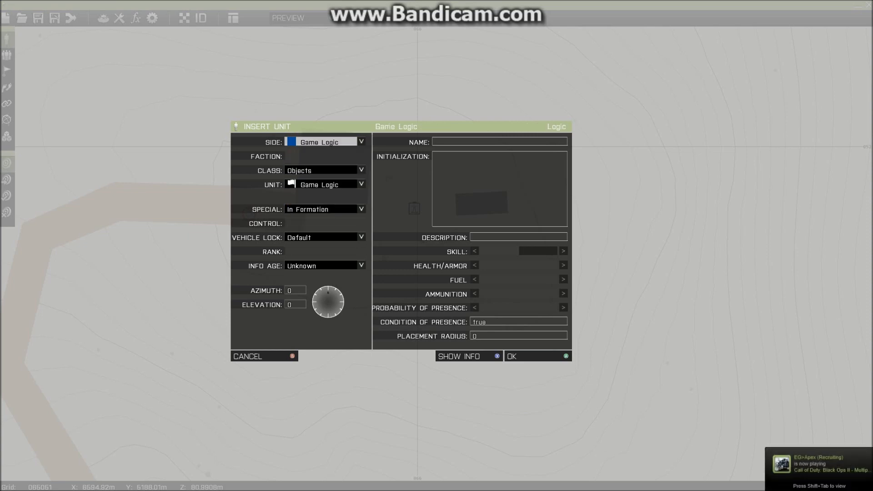
left_click(321, 185)
left_click(320, 193)
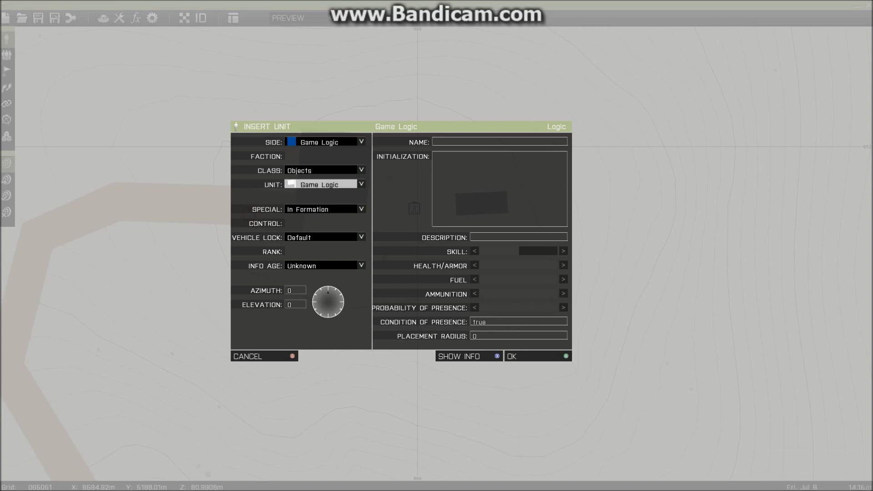
left_click(499, 142)
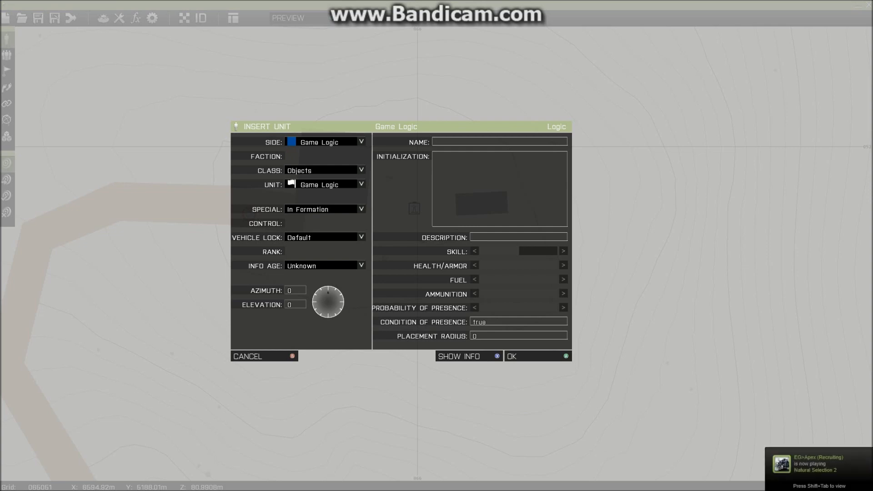
type("myLogic")
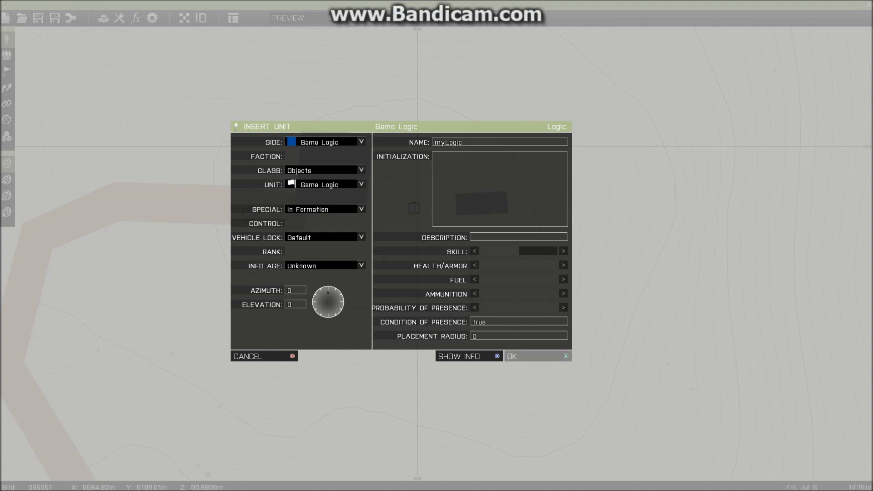
left_click(529, 357)
left_click_drag(376, 239, 419, 243)
- Start a trigger west of the game logic with the condition ((getDammage (position myLogic nearestObject )) == 1);
scroll(418, 243, "up", 3)
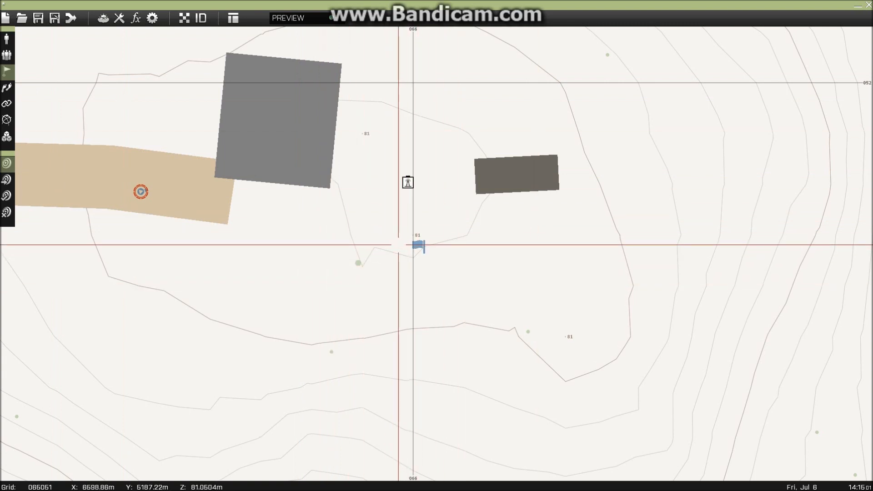
double_click(388, 244)
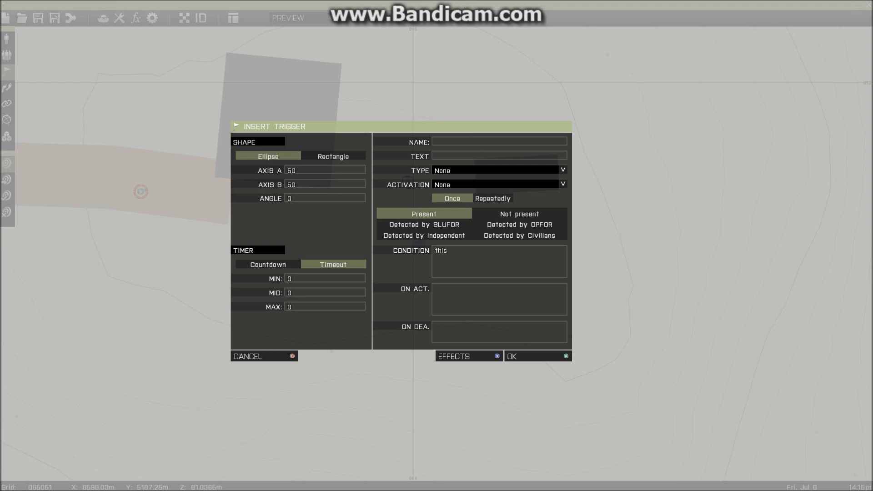
double_click(441, 251)
key("BackSpace")
type("((getDammage")
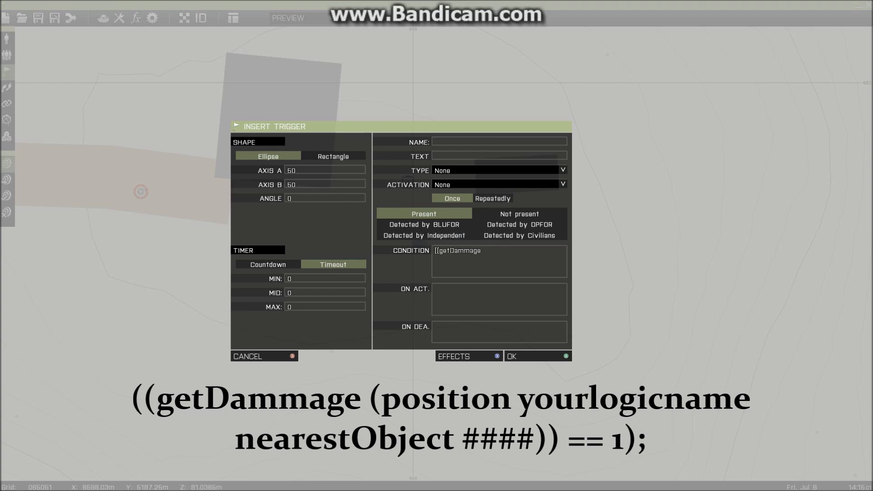
type(" (position")
type("myLogic")
type("nearest")
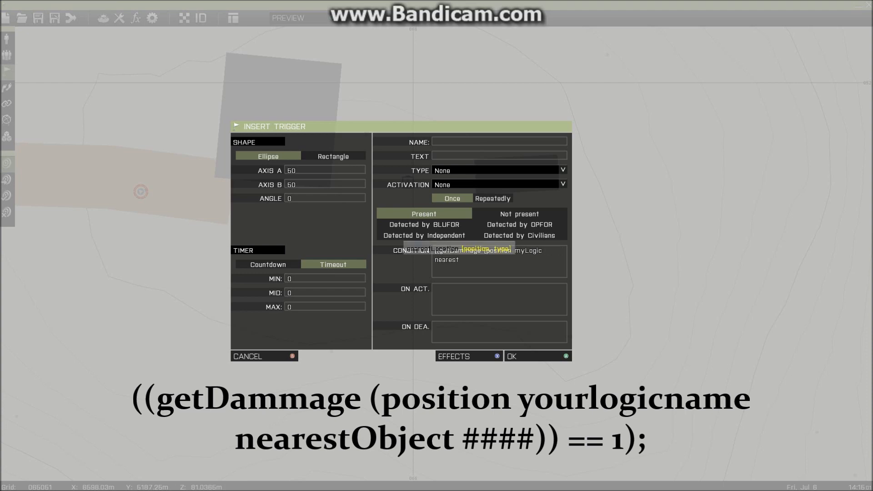
type("Objec")
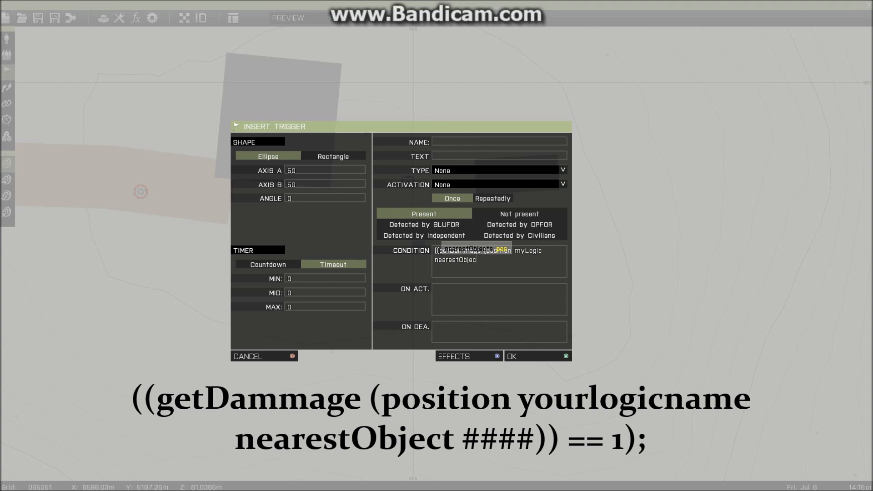
type("t")
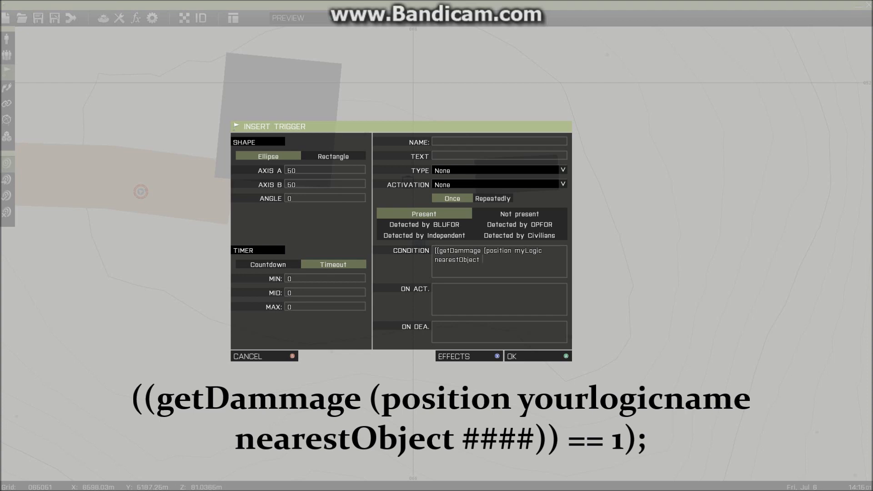
type(")) == 1);")
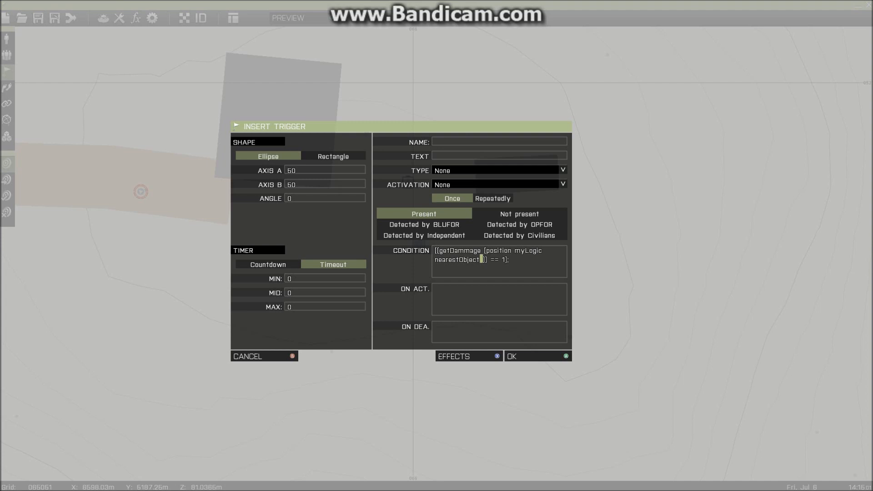
- Try to confirm the trigger with the object ID still missing from its condition
left_click_drag(514, 251, 539, 250)
left_click(509, 260)
left_click(537, 356)
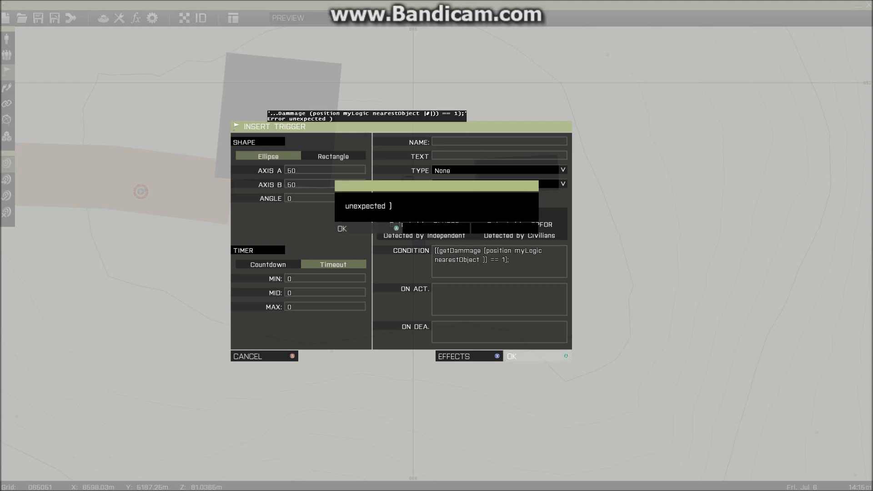
key("Return")
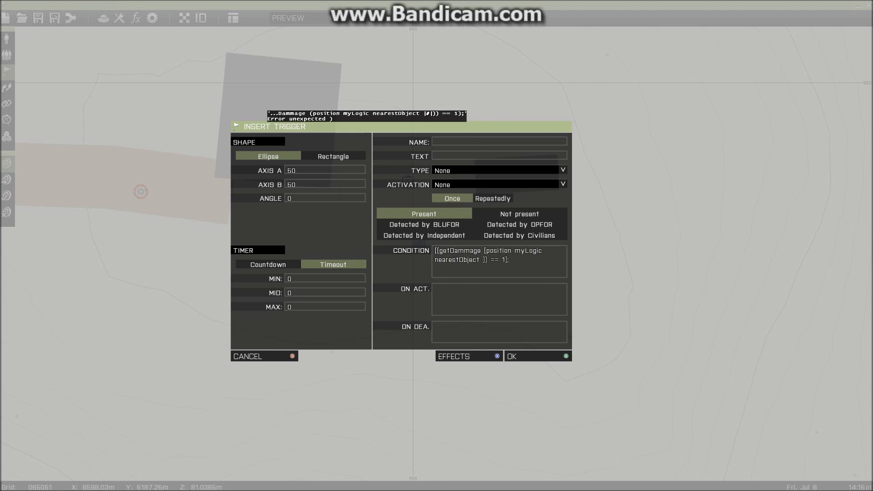
- Remove the condition expression from the trigger and discard the trigger
left_click_drag(509, 260, 434, 250)
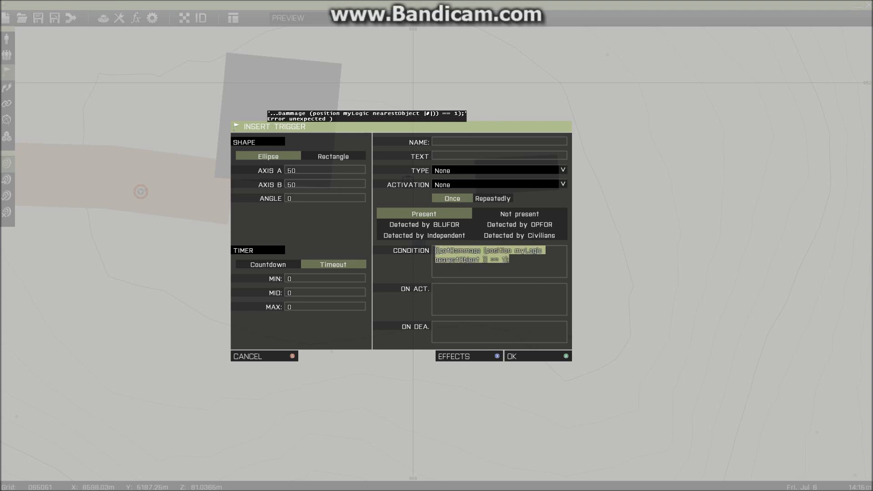
key("BackSpace")
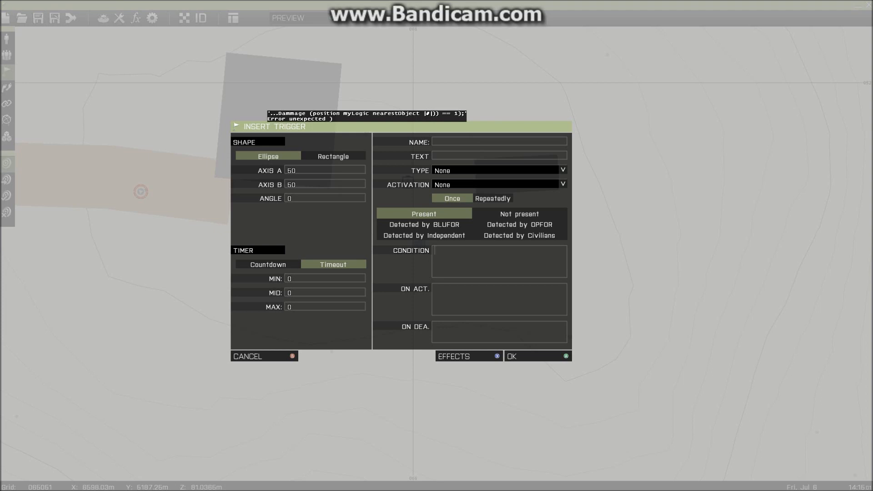
left_click(255, 355)
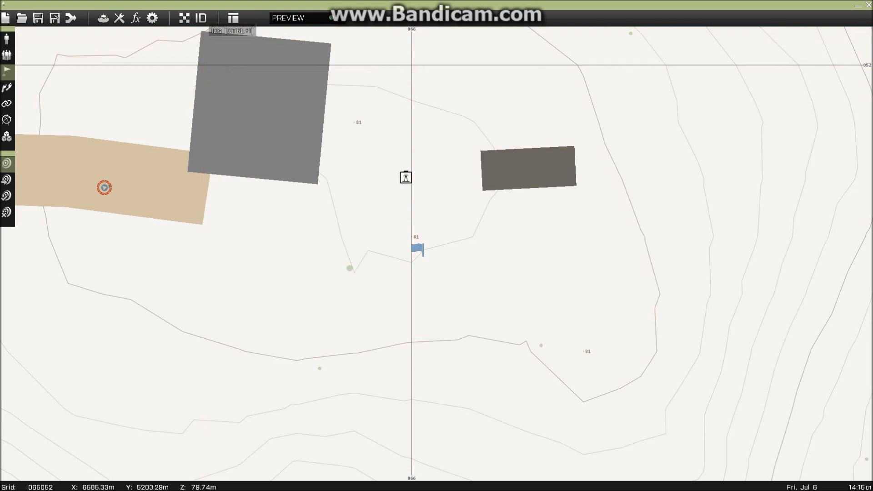
- Display the map's object IDs, examine the ID at the lighthouse, and hide the IDs again
left_click(201, 18)
scroll(414, 163, "up", 3)
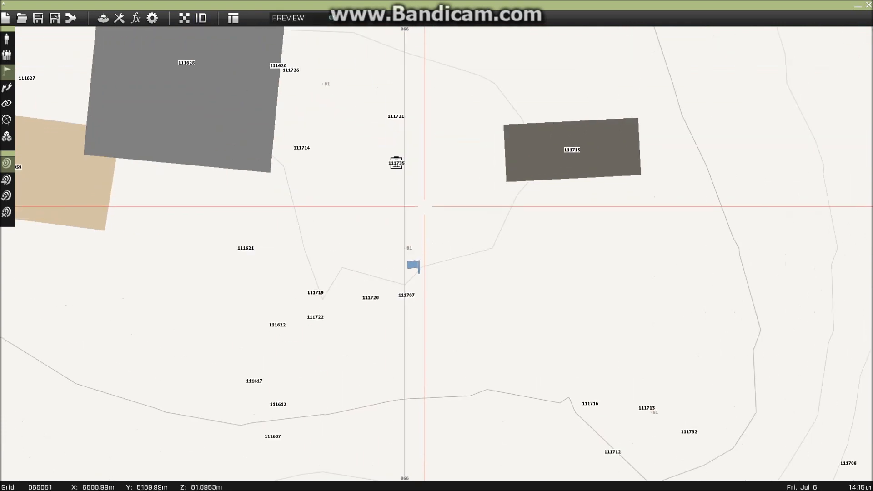
scroll(204, 191, "down", 2)
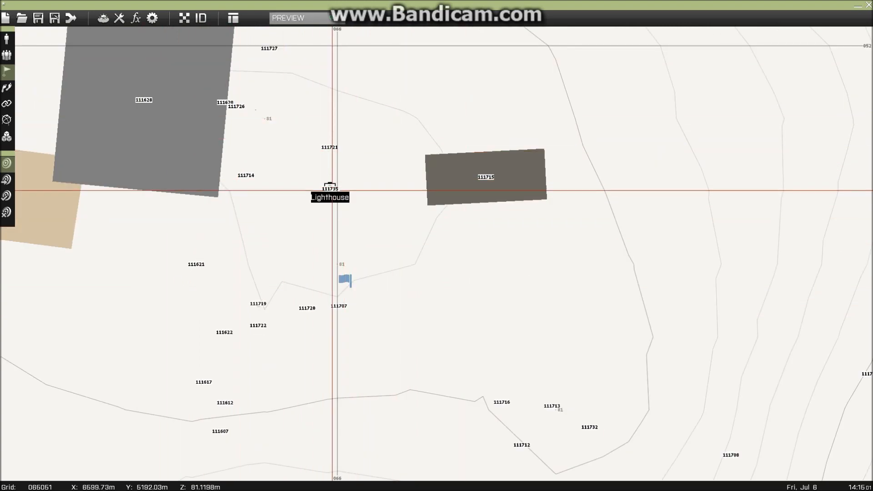
scroll(337, 201, "up", 2)
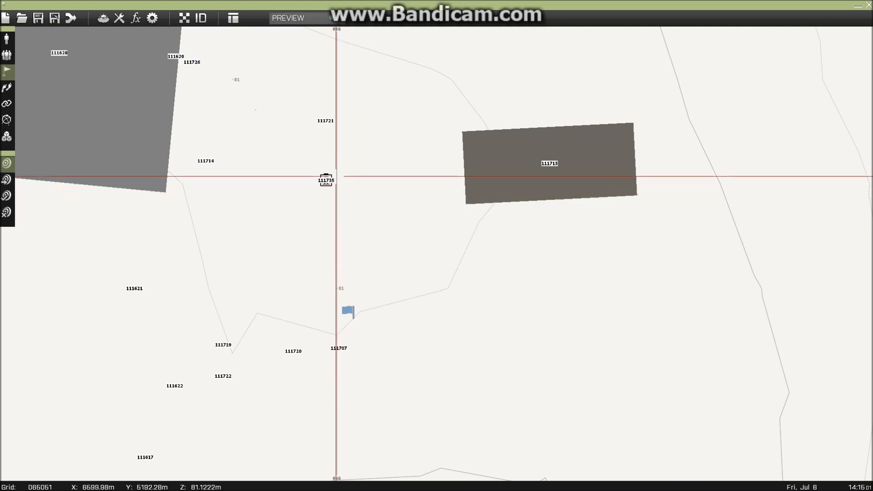
scroll(331, 191, "down", 1)
scroll(290, 142, "down", 1)
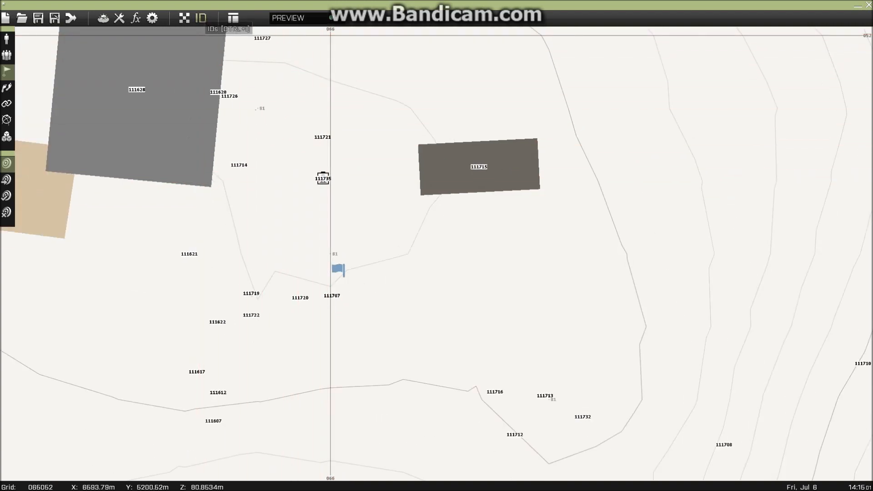
left_click(201, 18)
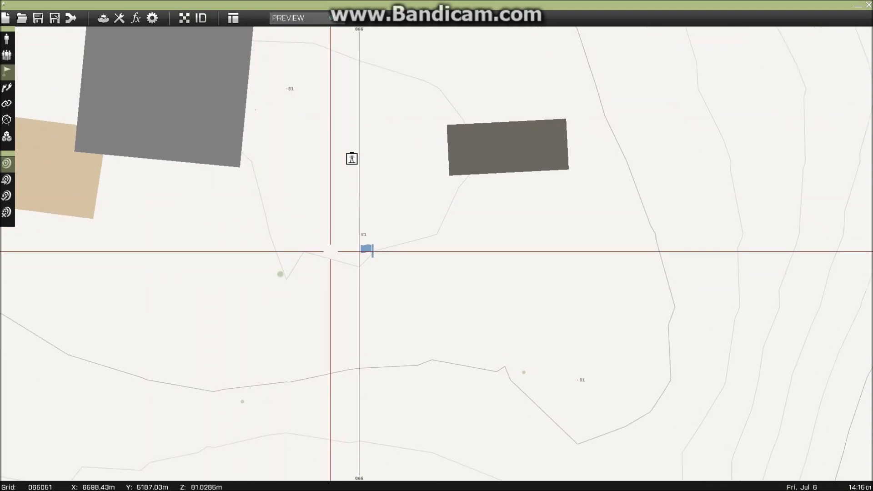
- Try a trigger with both axes at 0 and the condition ((getDammage (position myLogic nearestObject )) == 1); and discard it
double_click(328, 251)
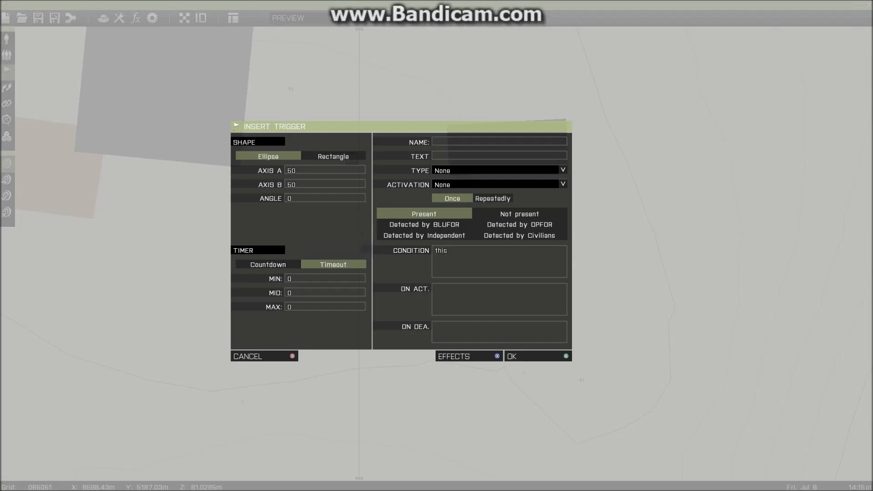
left_click_drag(297, 171, 287, 184)
type("00")
left_click_drag(449, 250, 434, 251)
key("BackSpace")
type("((getDammage (position myLogic nearestObject )) == 1);")
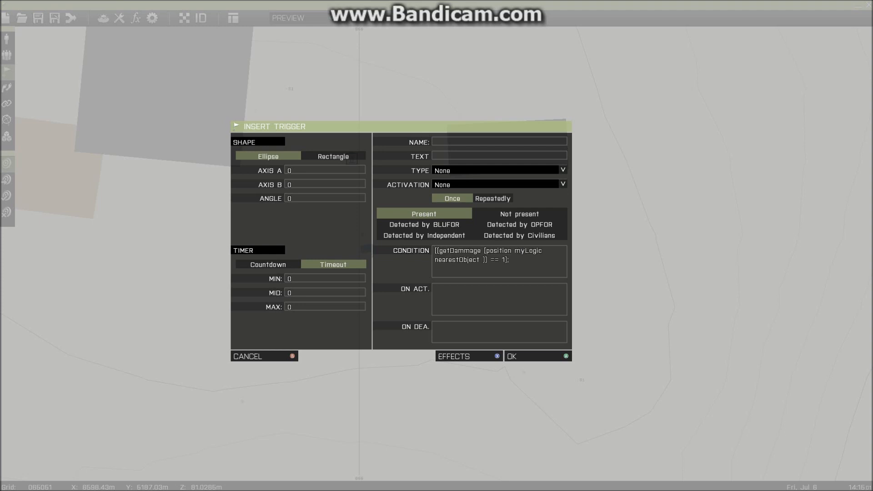
left_click_drag(510, 259, 484, 260)
left_click(480, 259)
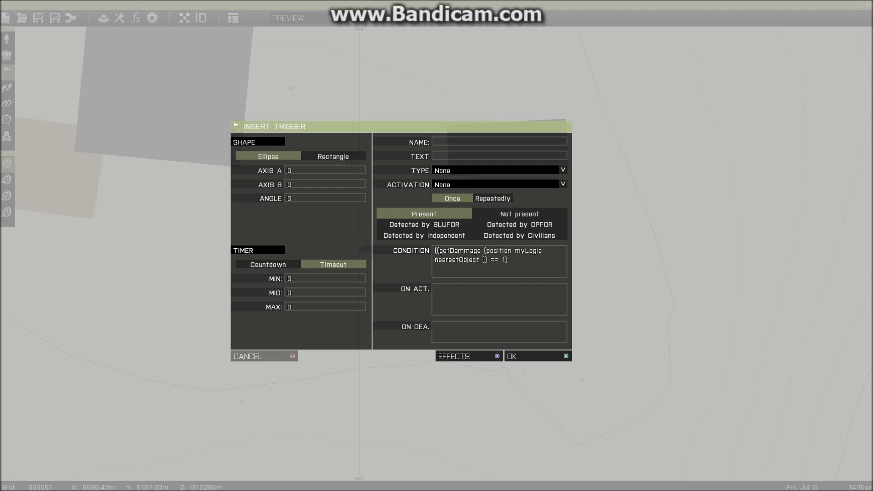
left_click(266, 356)
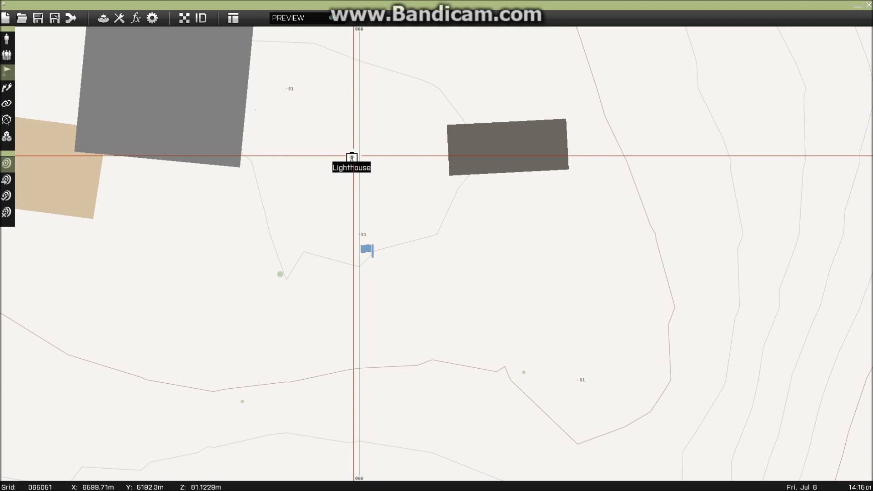
- Check the lighthouse's object ID and insert a trigger with the condition ((getDammage (position myLogic nearestObject 111735)) == 1);
left_click(200, 18)
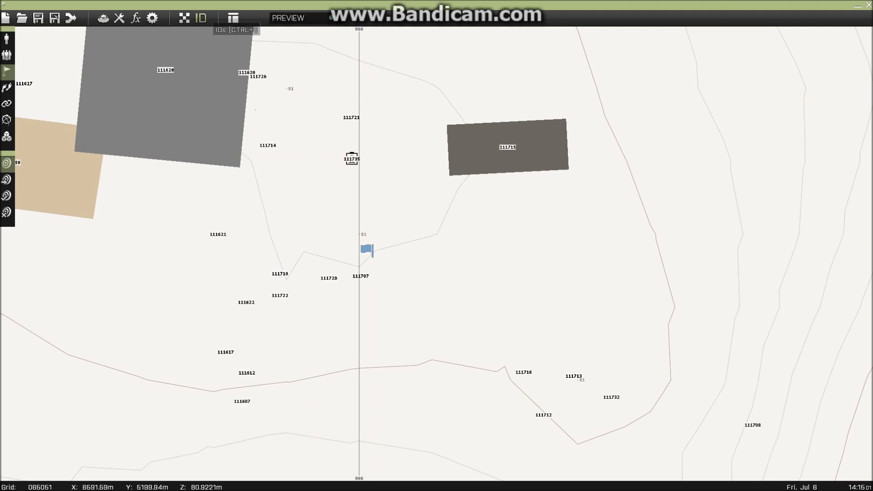
left_click(201, 18)
double_click(341, 250)
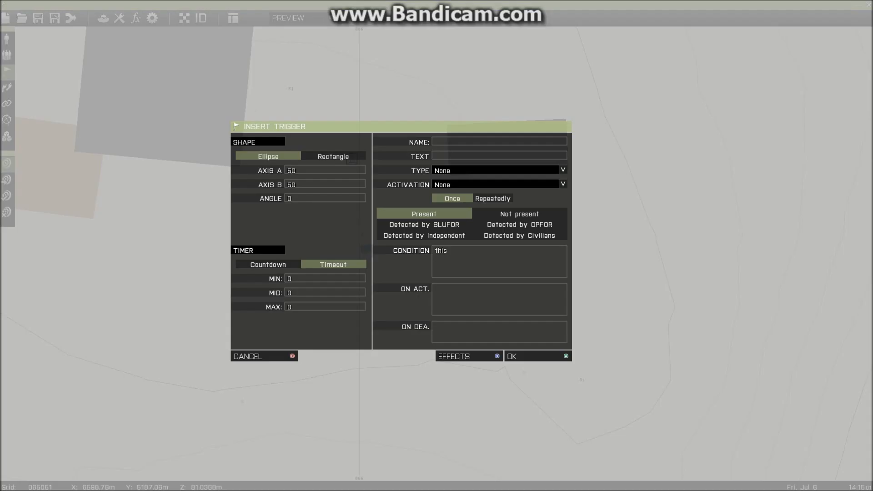
double_click(441, 250)
type("((getDammage (position myLogic nearestObject )) == 1);")
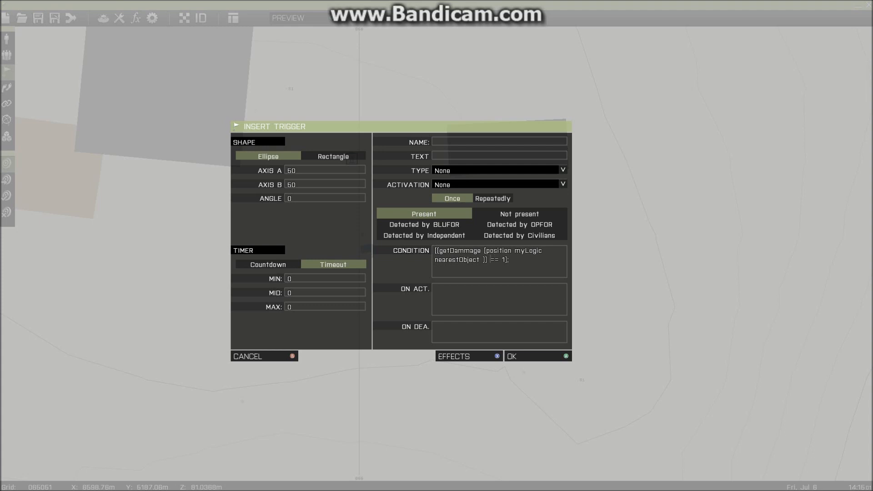
type("111735")
- Examine the parts of the trigger's condition: the damage function, the game logic's position, the nearest object ID and the comparison
left_click(503, 251)
left_click(463, 259)
left_click(451, 260)
left_click_drag(515, 251, 542, 251)
left_click_drag(482, 260, 506, 259)
left_click(501, 259)
left_click_drag(435, 259, 508, 260)
left_click(476, 259)
- Set the trigger's activation to hint "Success!" and both axes to 0, and confirm the trigger
type("hint \"Success!\"")
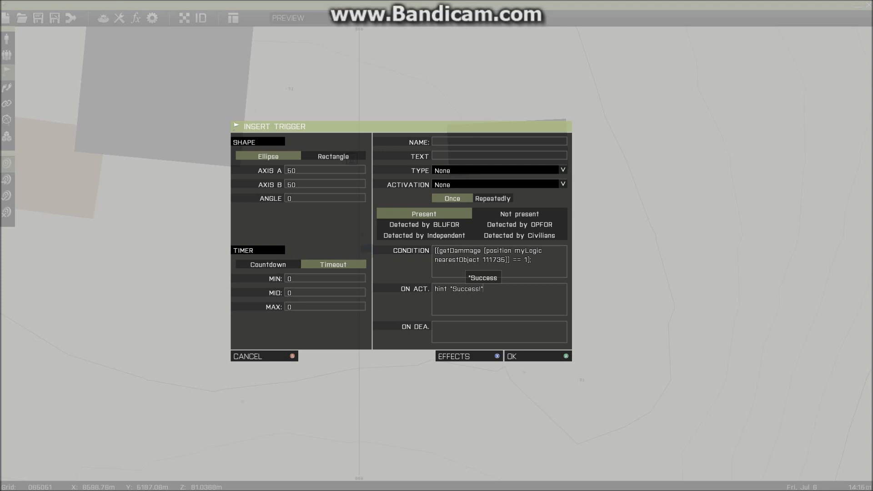
left_click_drag(297, 170, 287, 170)
type("0")
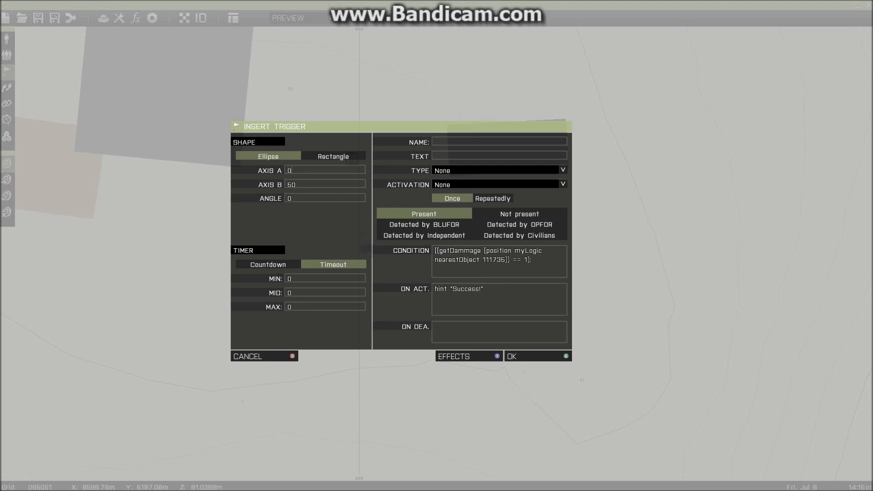
key("Tab")
type("0")
left_click(518, 356)
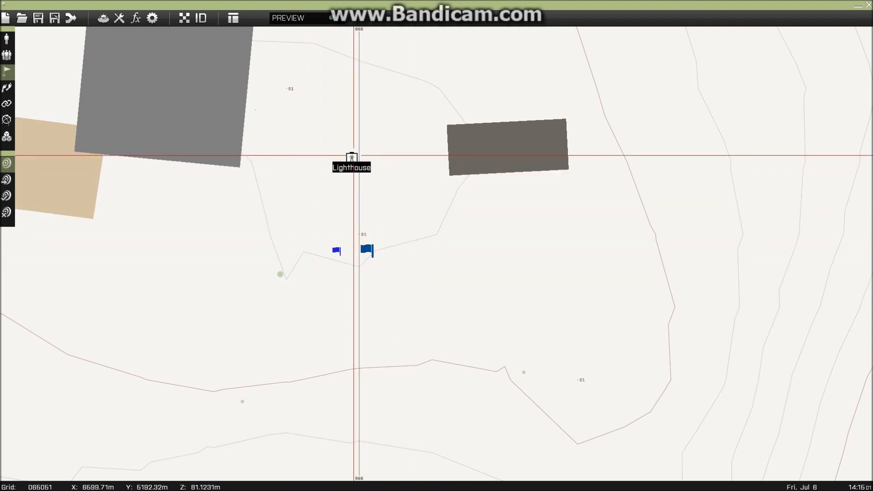
- Move the player unit off the road to a spot nearer the lighthouse and start the mission preview
scroll(249, 216, "down", 3)
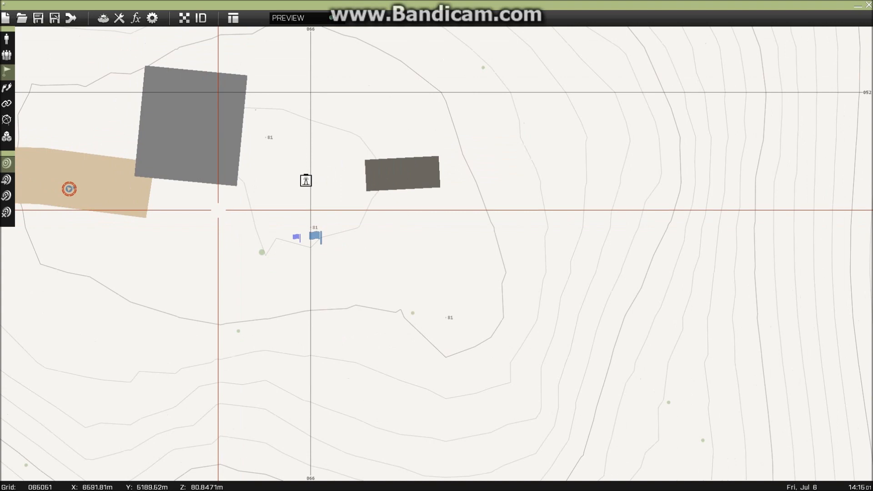
right_click_drag(218, 210, 313, 231)
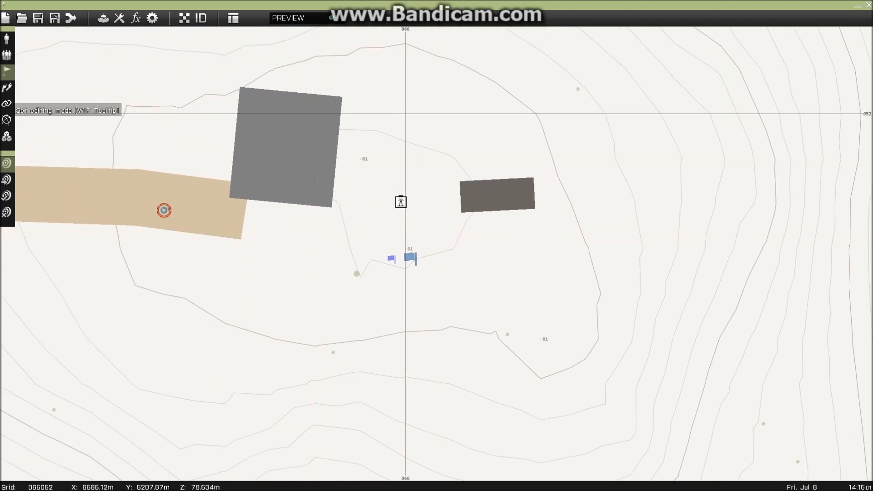
left_click(6, 104)
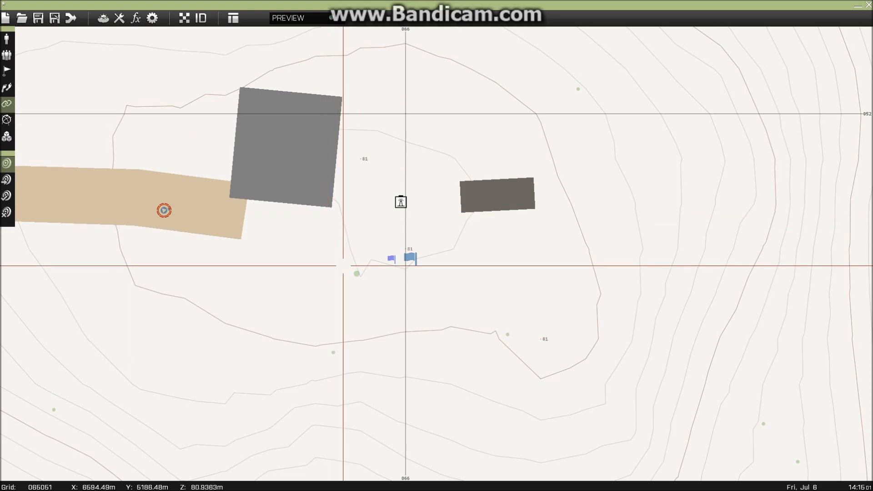
scroll(343, 265, "up", 2)
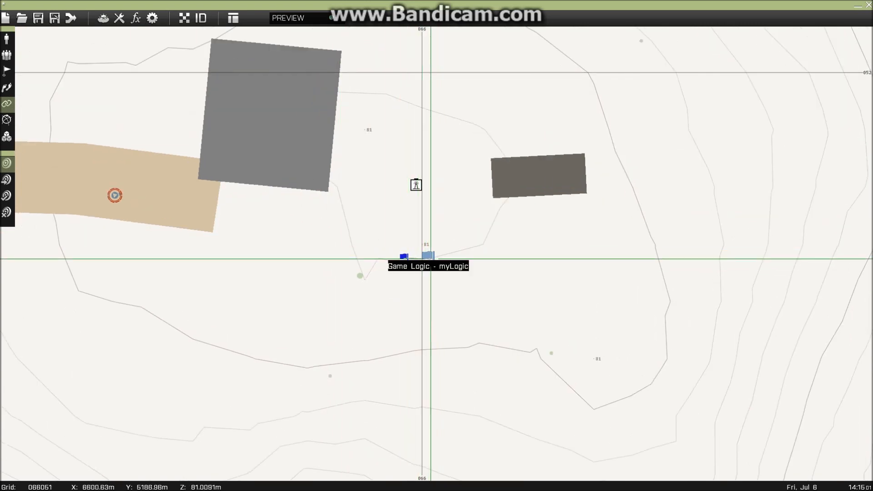
scroll(345, 208, "up", 1)
scroll(341, 205, "down", 2)
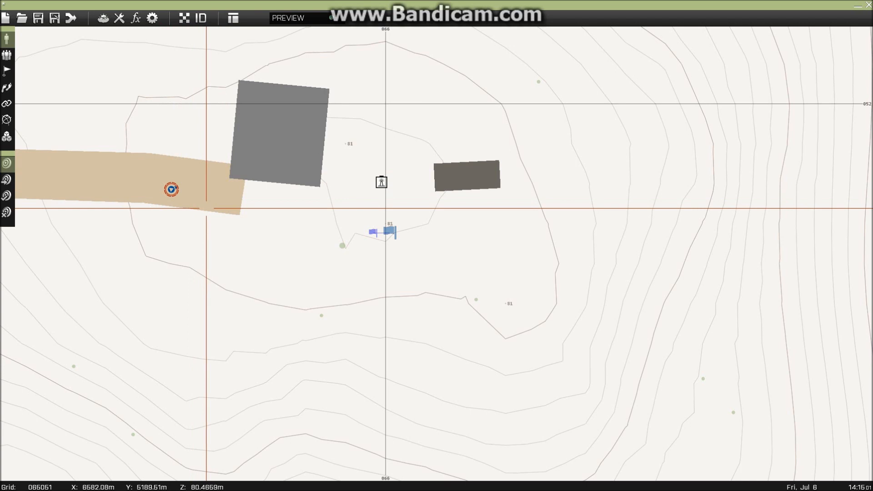
left_click_drag(171, 189, 264, 213)
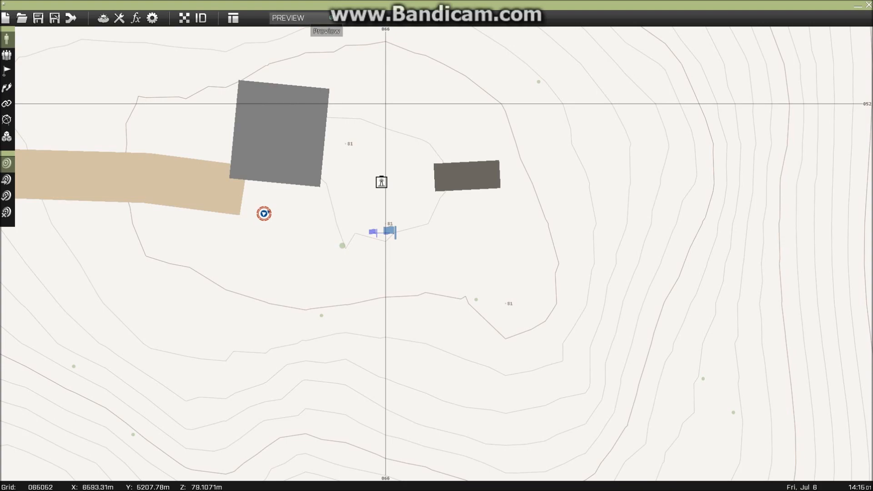
left_click(329, 19)
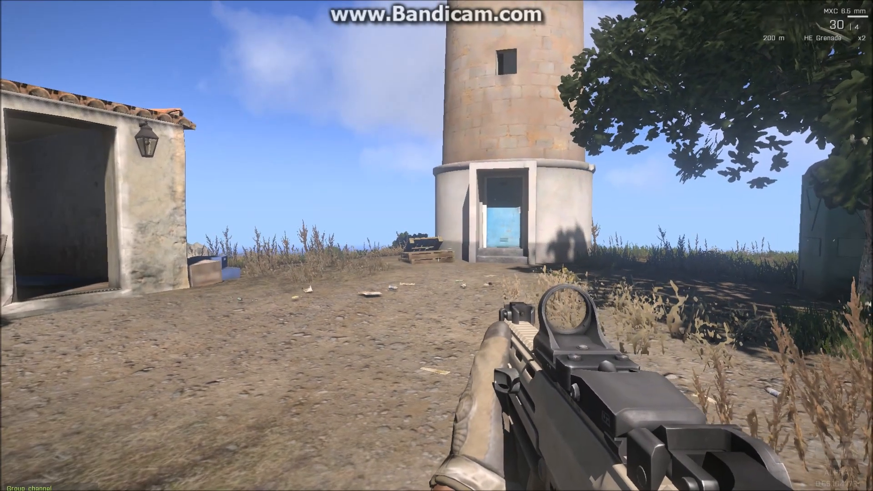
- Walk the player into the lighthouse and place the carried mines and explosives on the way in and on its stairs
scroll(436, 245, "down", 1)
scroll(436, 245, "down", 1)
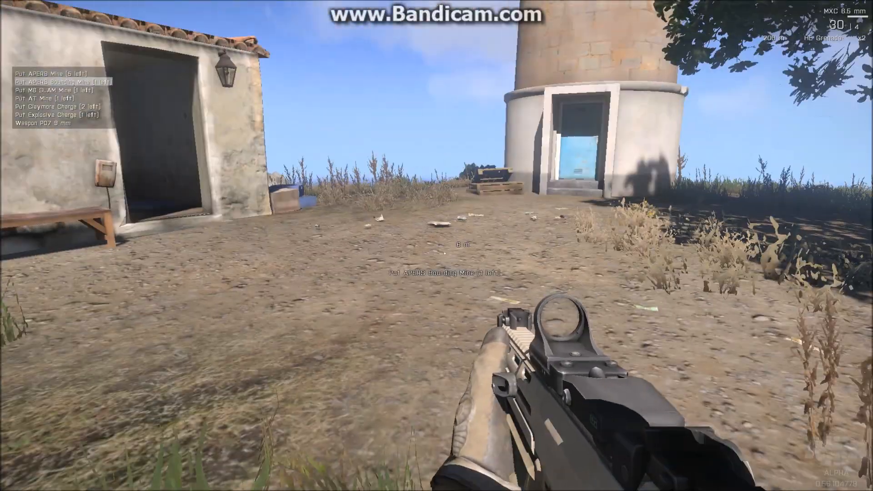
key("w")
key("w")
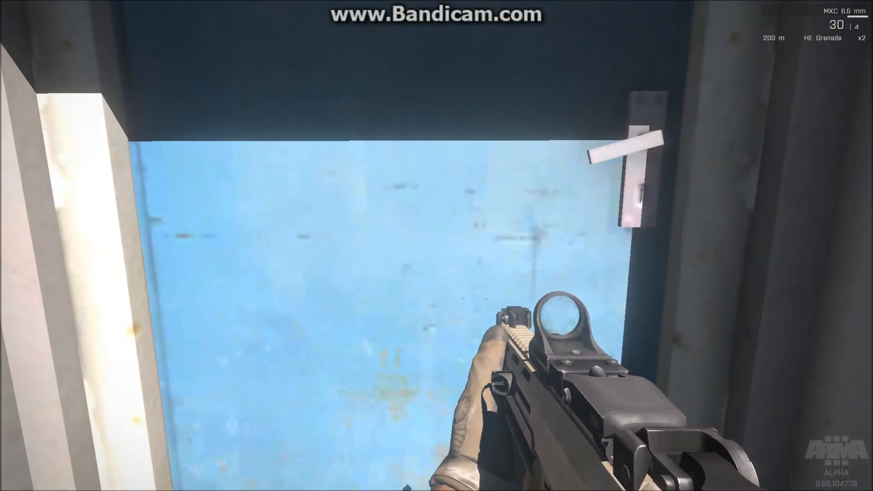
key("w")
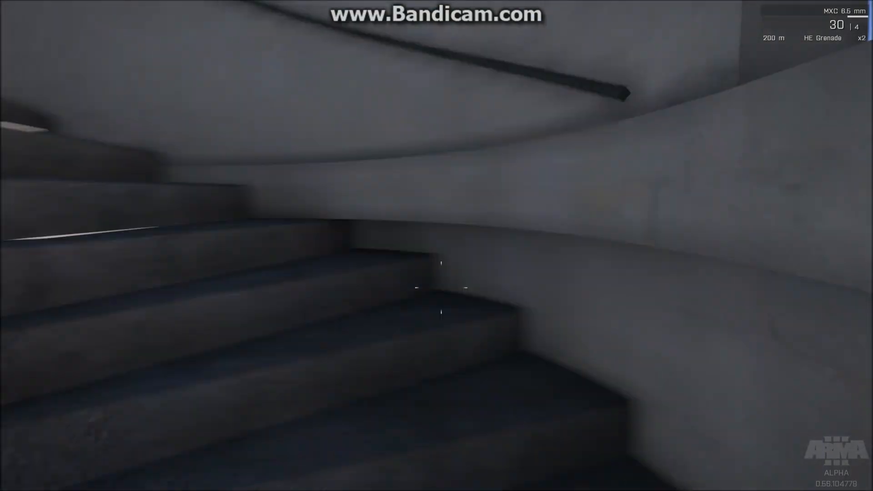
key("w")
scroll(436, 245, "down", 1)
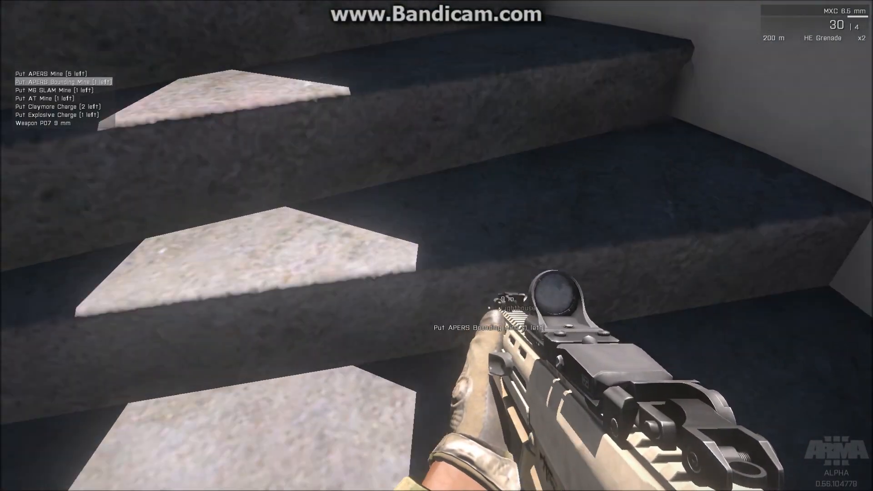
scroll(437, 245, "down", 4)
middle_click(436, 246)
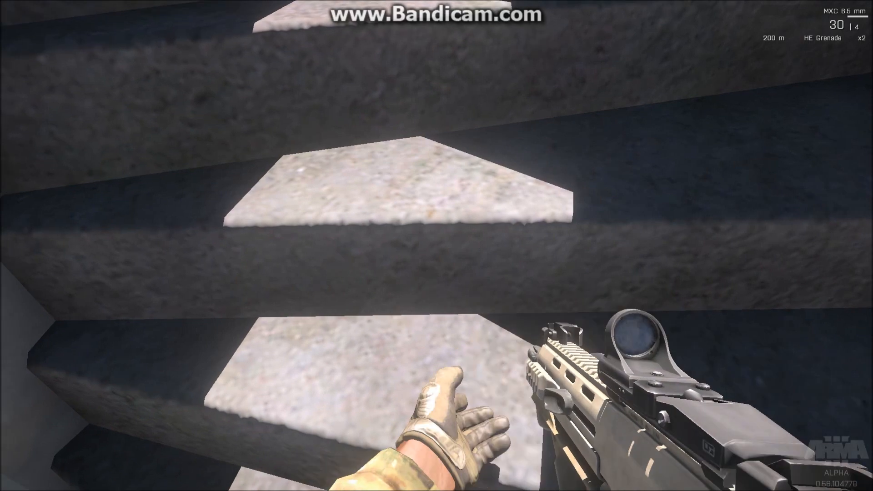
- Retreat from the lighthouse to cover behind the hillside rocks and blow up the lighthouse
key("w")
key("w")
key("w")
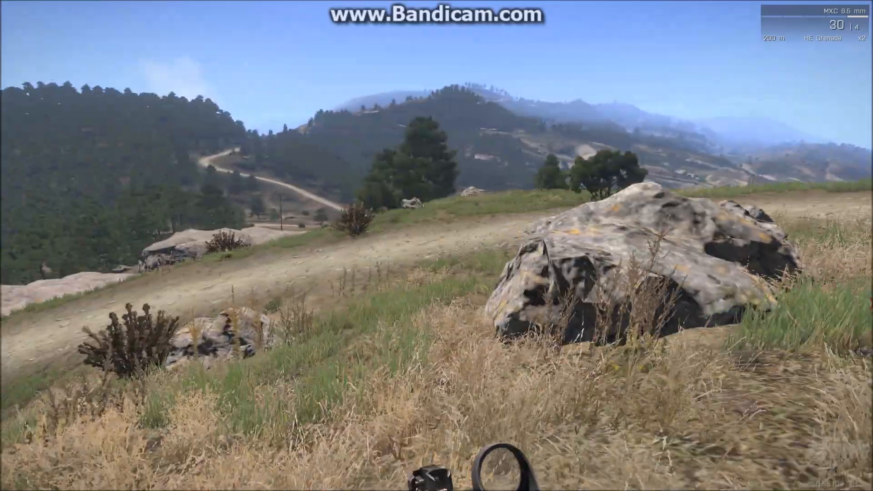
key("w")
key("w")
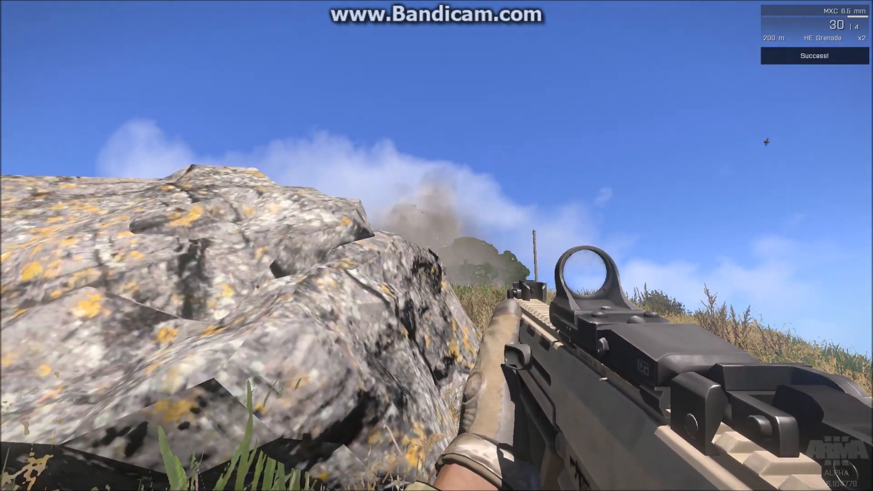
- Run back up the hill to the lighthouse and inspect the damage
key("w")
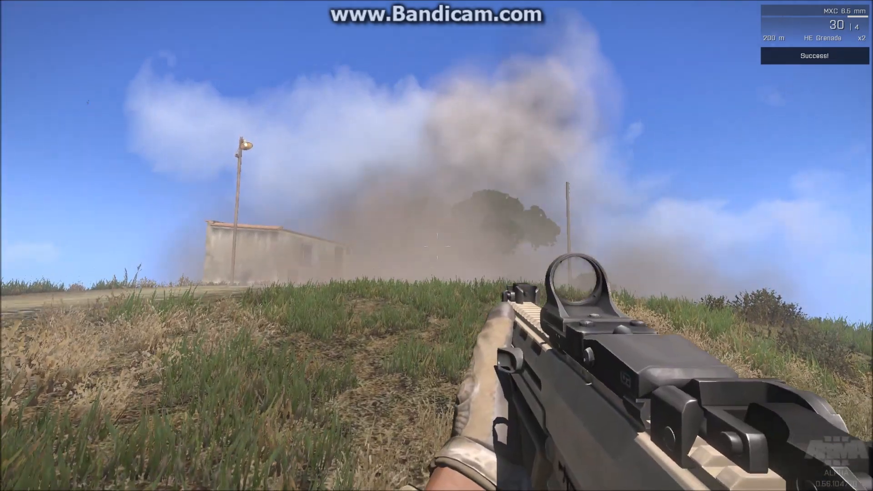
key("shift+w")
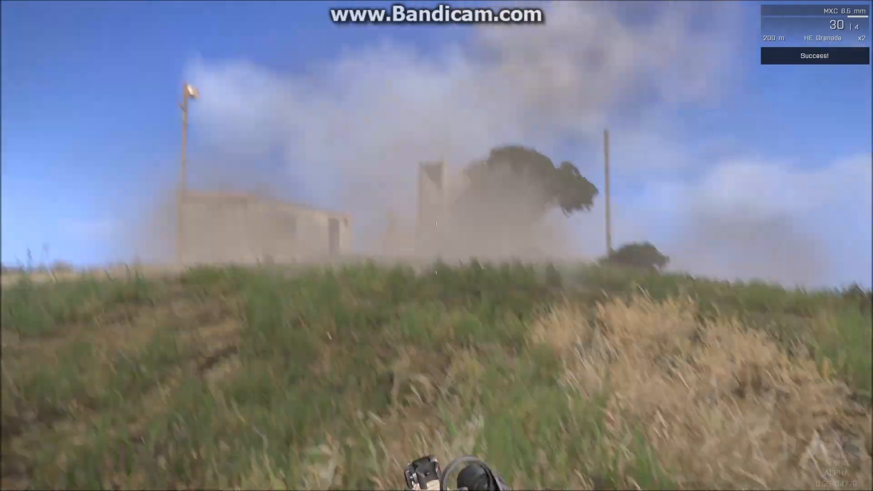
key("shift+w")
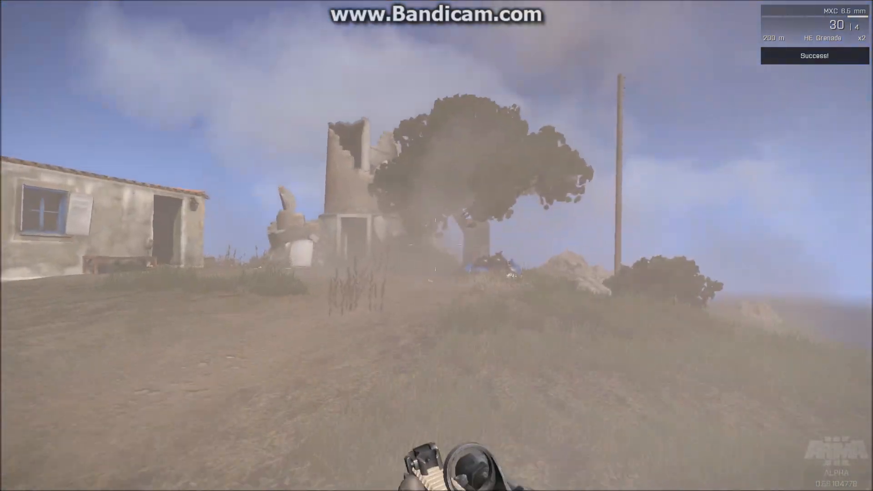
key("shift+w")
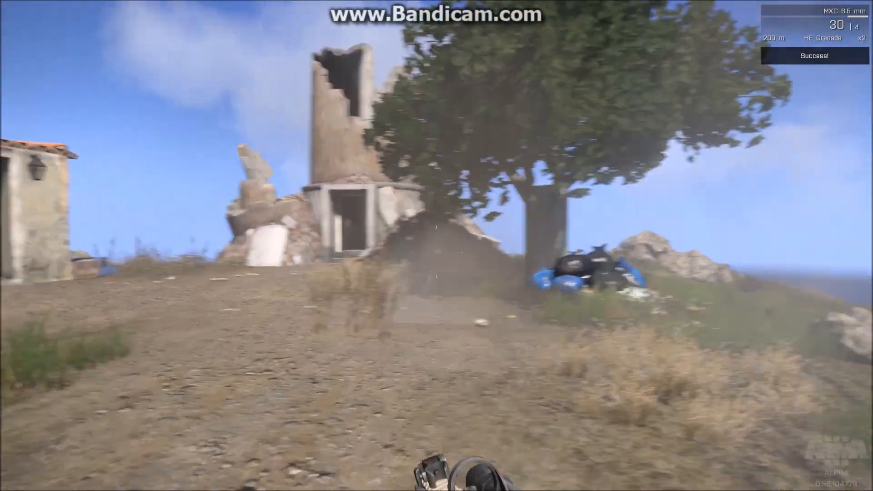
key("w")
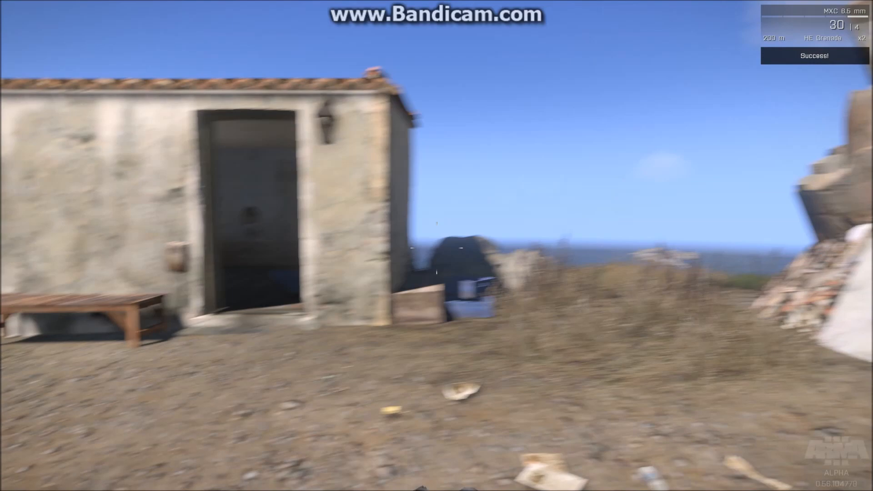